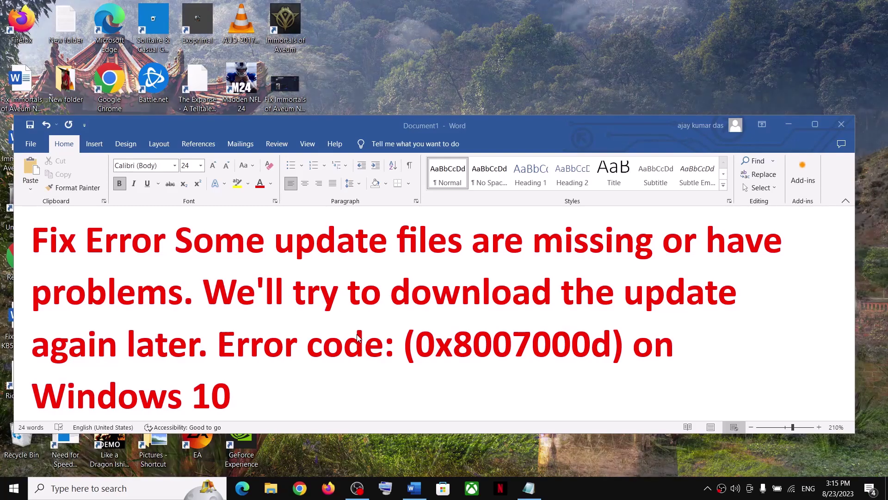
Open Windows Settings over the Word document about update error 0x8007000d.
key("super+i")
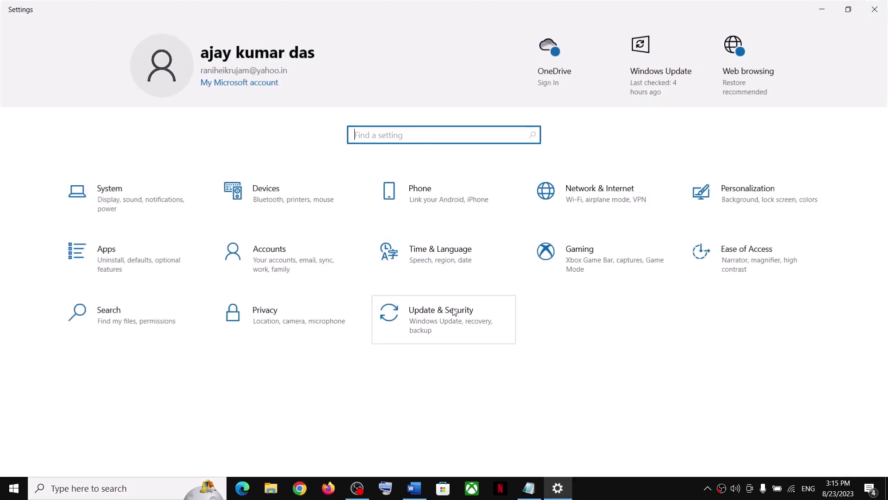
Go to Update & Security and show the history of installed quality updates.
left_click(454, 322)
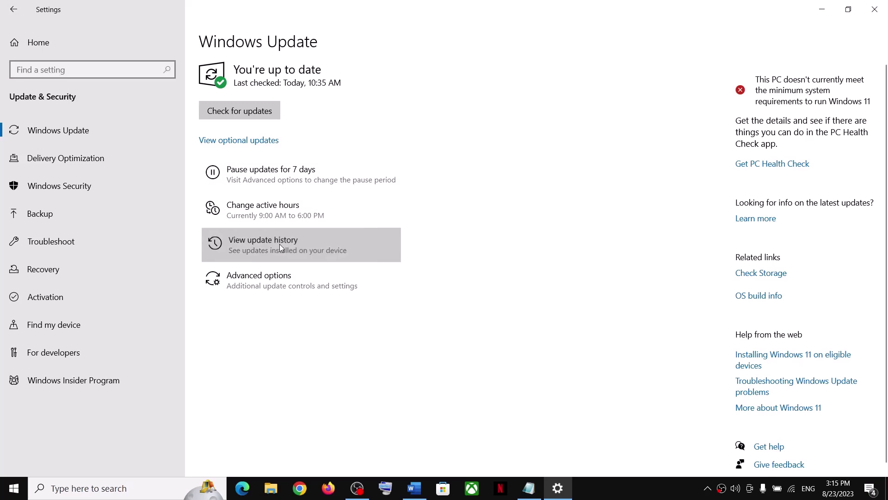
left_click(280, 243)
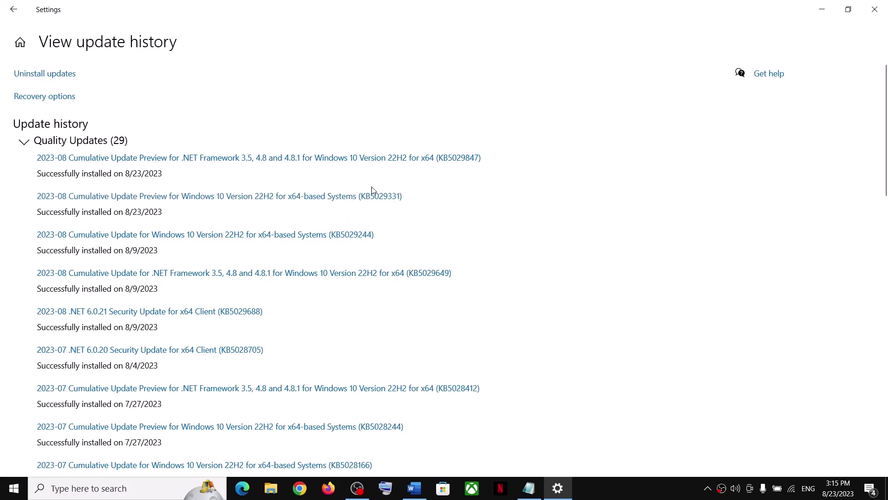
Minimise the Word guide, run a new check for updates, then reopen the update history.
left_click(415, 483)
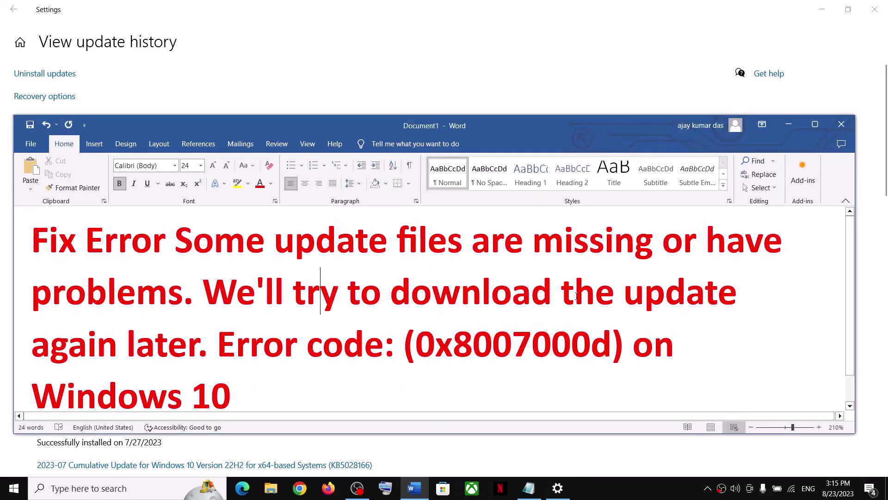
left_click(788, 124)
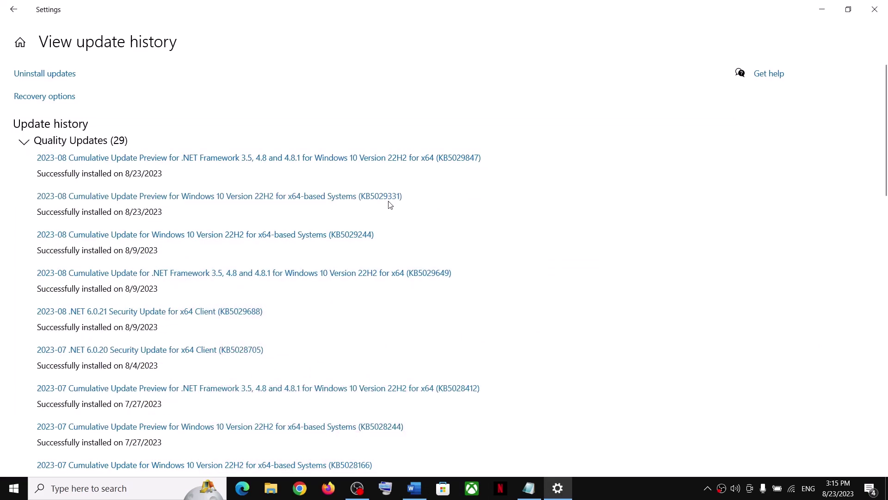
left_click(9, 10)
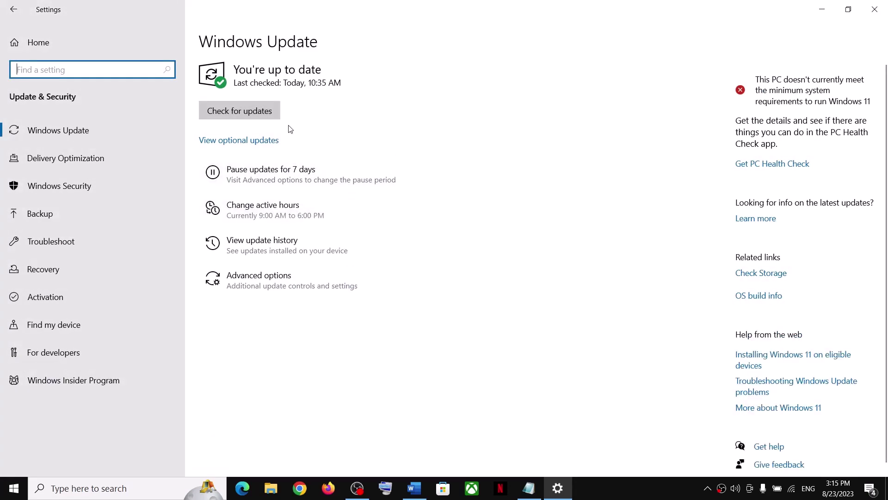
left_click(251, 110)
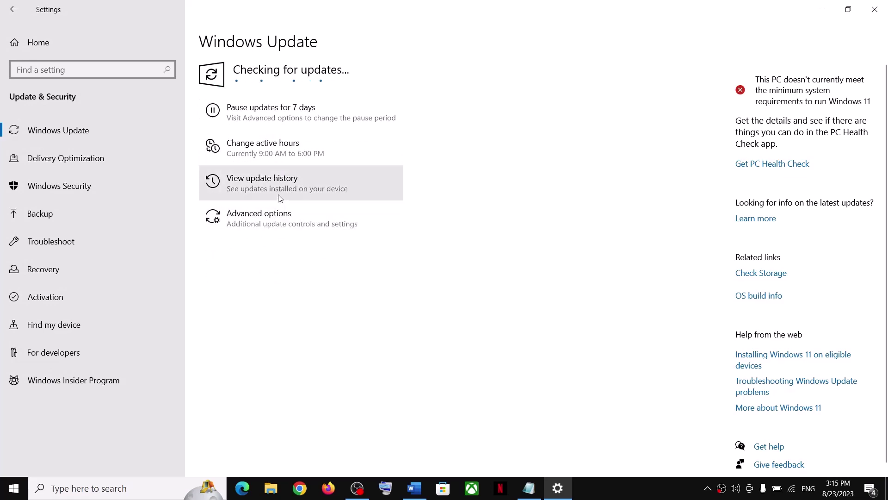
left_click(275, 184)
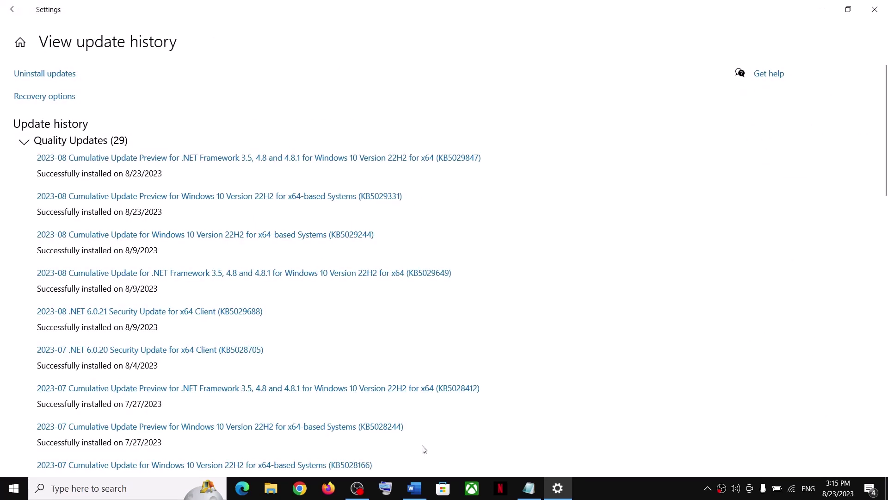
left_click(414, 488)
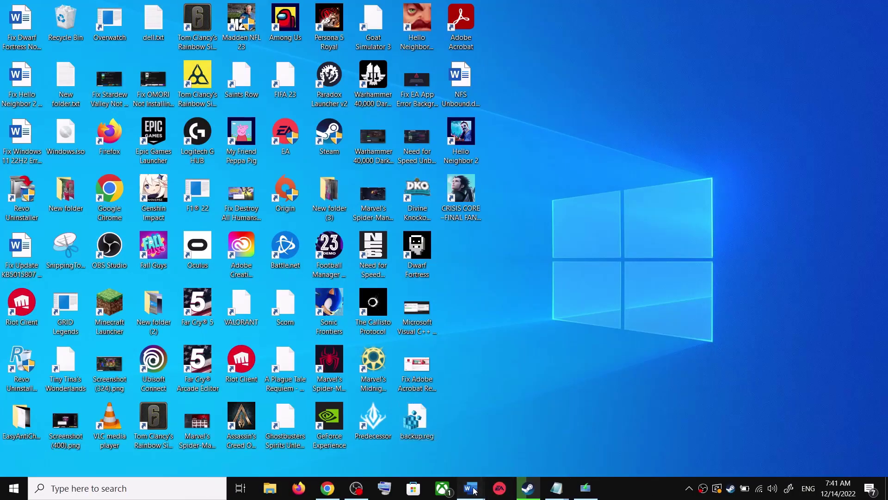
Reach Update & Security > Troubleshoot > Additional troubleshooters and expand the Windows Update troubleshooter.
mouse_move(470, 487)
left_click(532, 437)
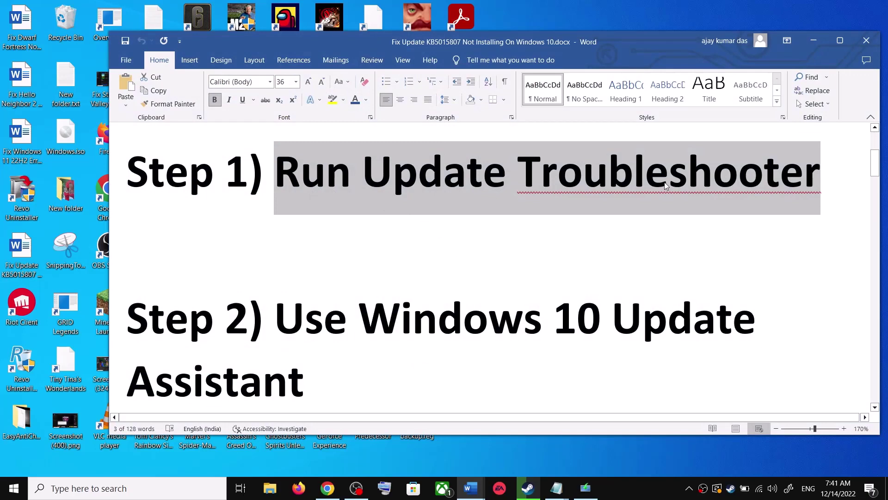
key("super+i")
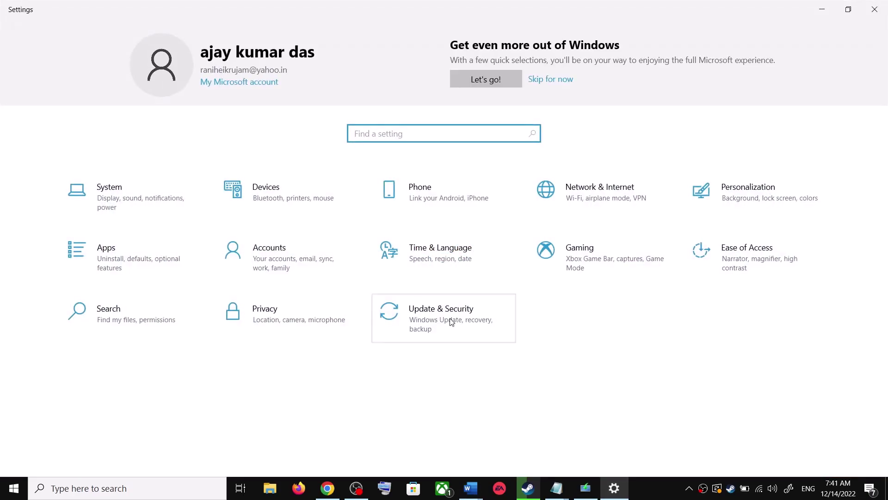
left_click(452, 322)
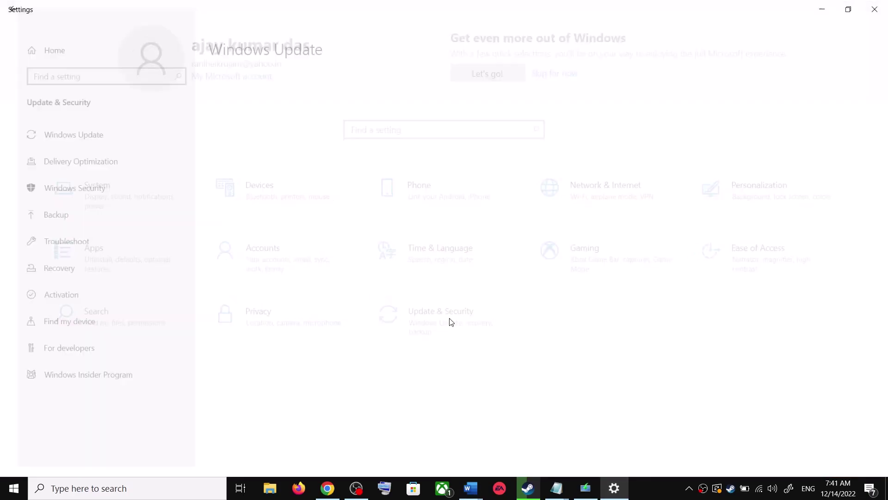
left_click(72, 246)
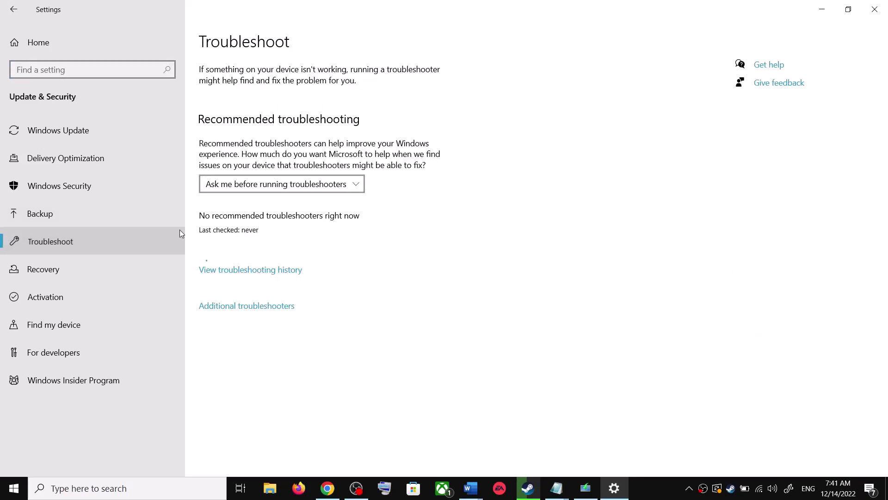
left_click(256, 307)
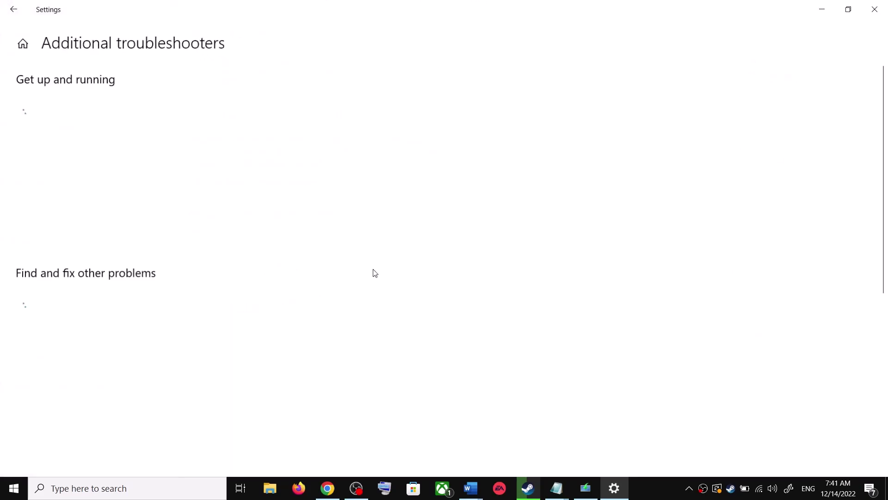
left_click(109, 232)
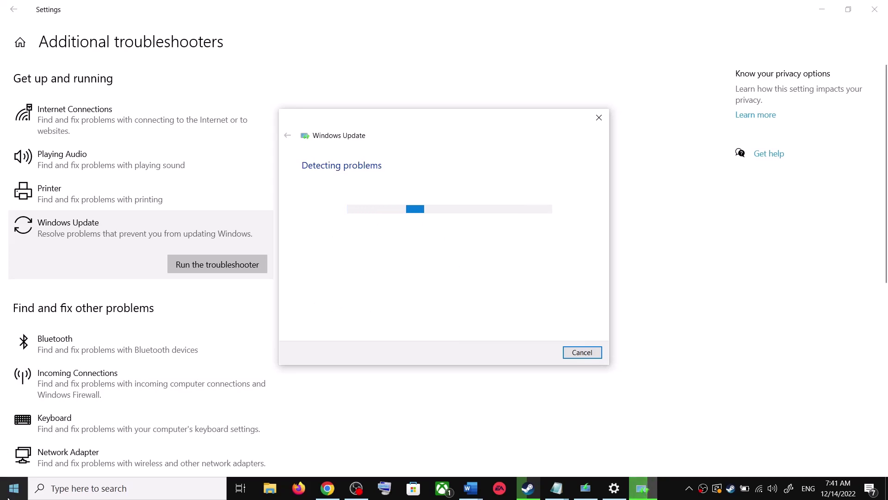
left_click(19, 486)
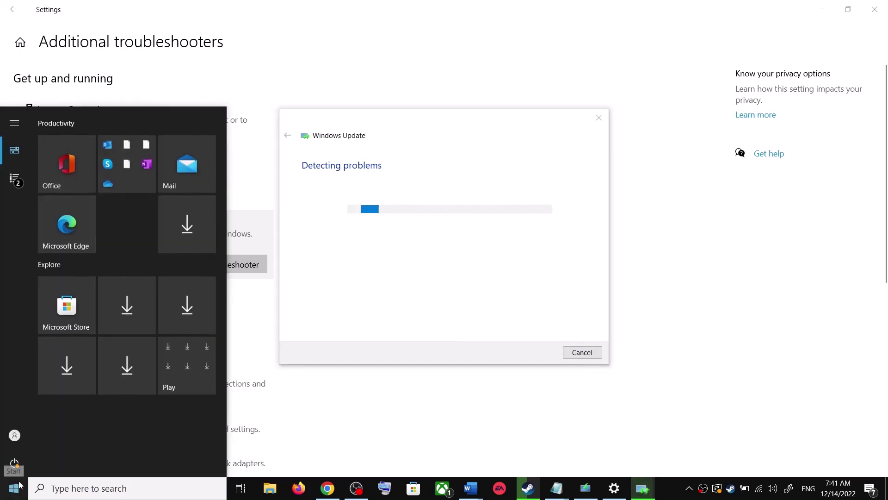
left_click(14, 463)
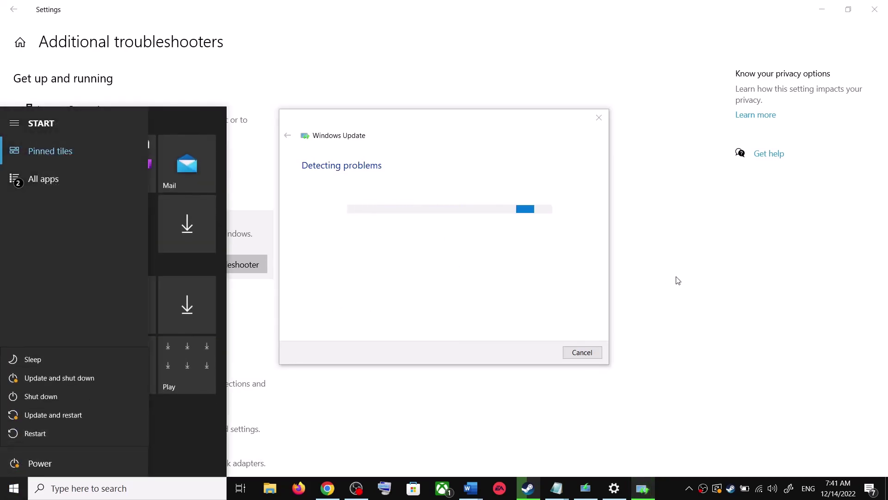
left_click(545, 179)
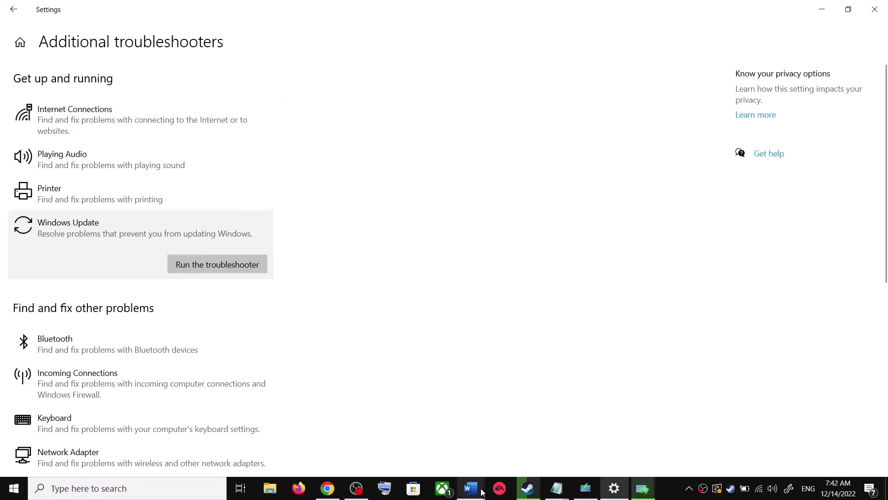
Select the Step 2 Update Assistant link in the KB5015807 guide and show Chrome's Download Windows 10 page.
mouse_move(471, 488)
left_click(545, 444)
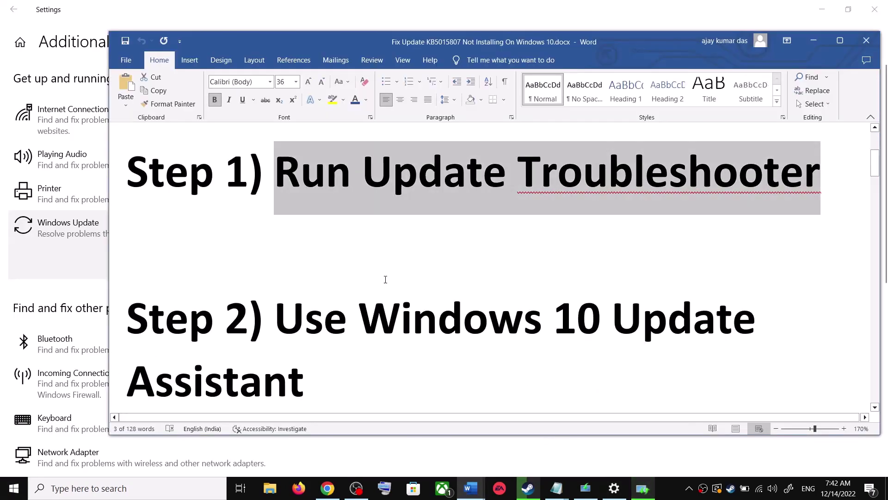
scroll(300, 323, "down", 1)
left_click_drag(274, 270, 321, 320)
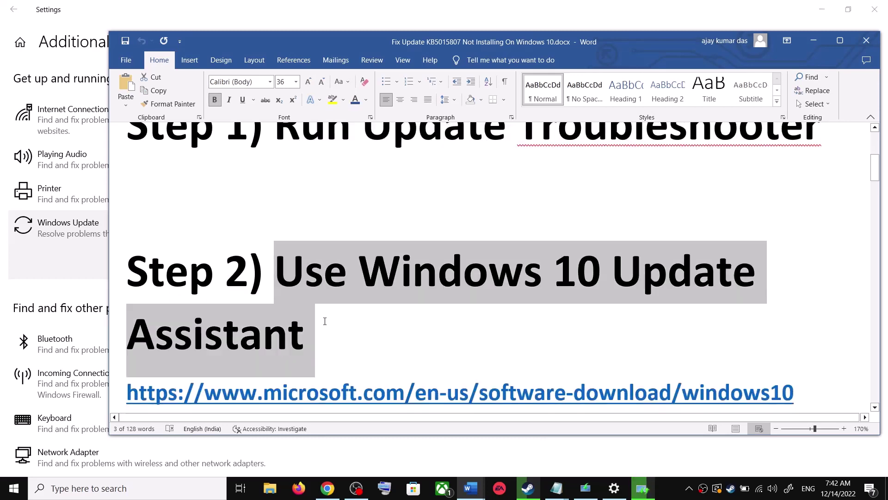
scroll(376, 360, "down", 1)
left_click_drag(800, 347, 208, 351)
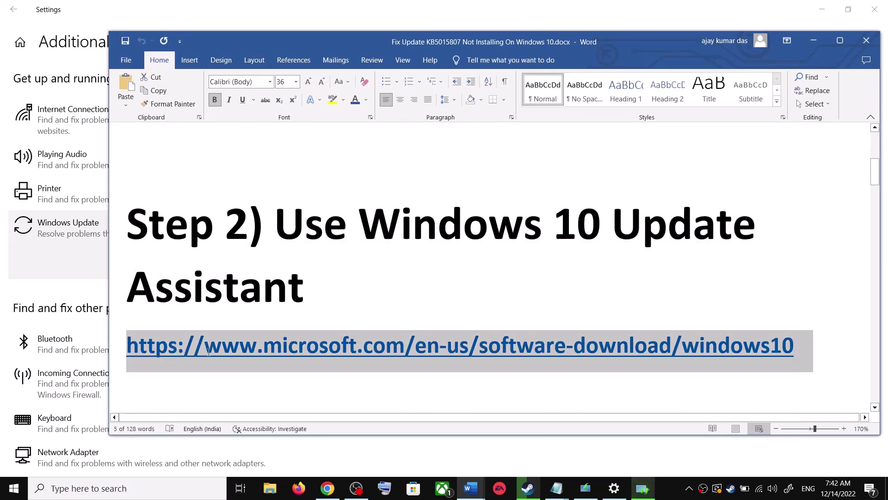
left_click(335, 493)
scroll(196, 256, "up", 3)
scroll(196, 256, "up", 1)
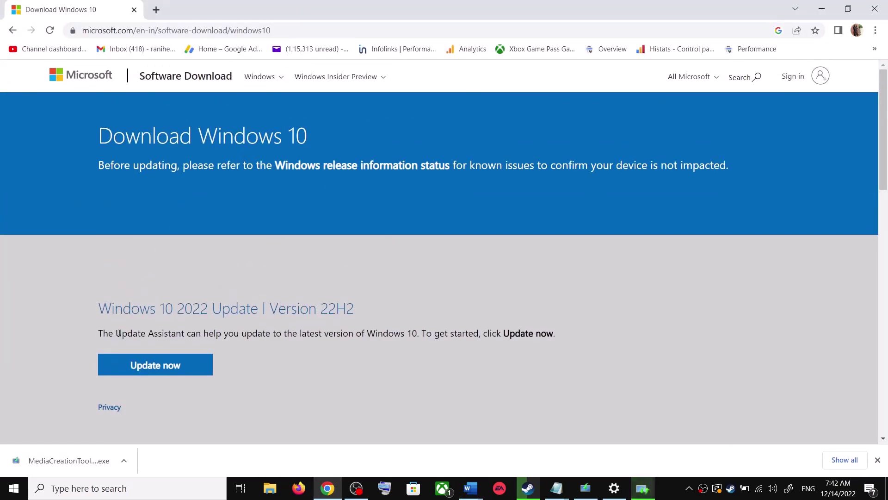
Download and run the Windows10Upgrade Update Assistant, then close it after it confirms the latest version.
left_click_drag(115, 334, 185, 334)
left_click(177, 366)
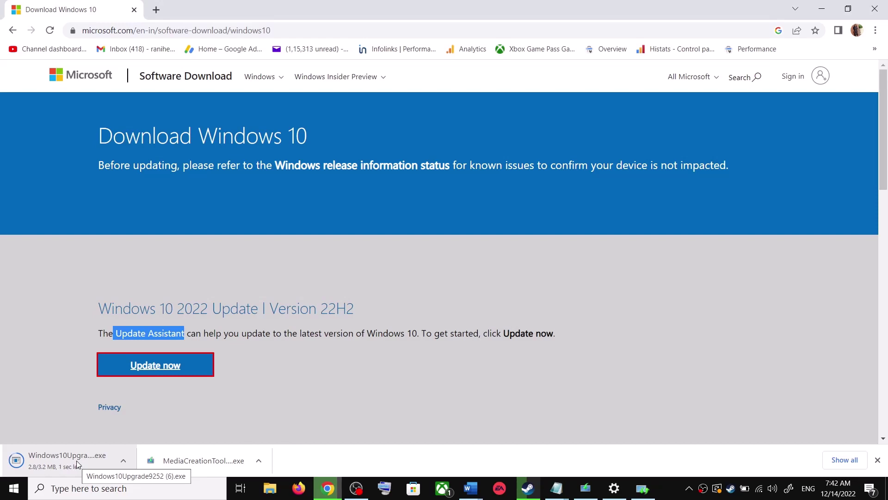
left_click(67, 458)
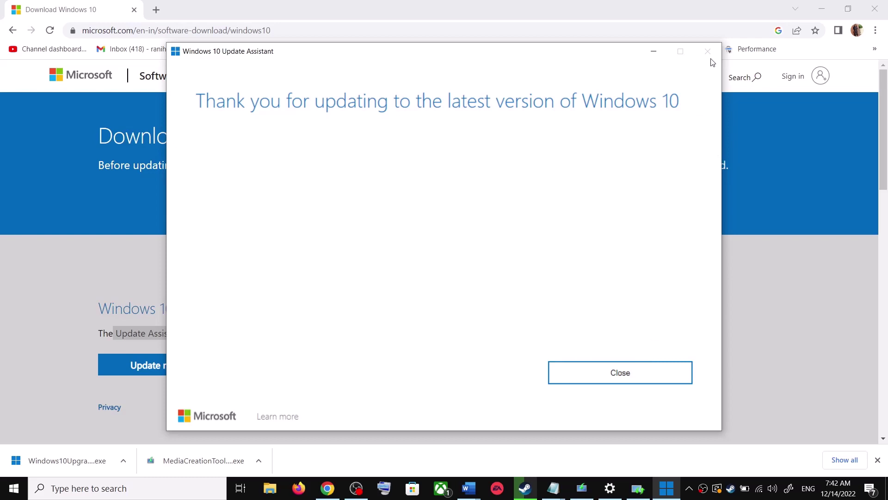
left_click(646, 374)
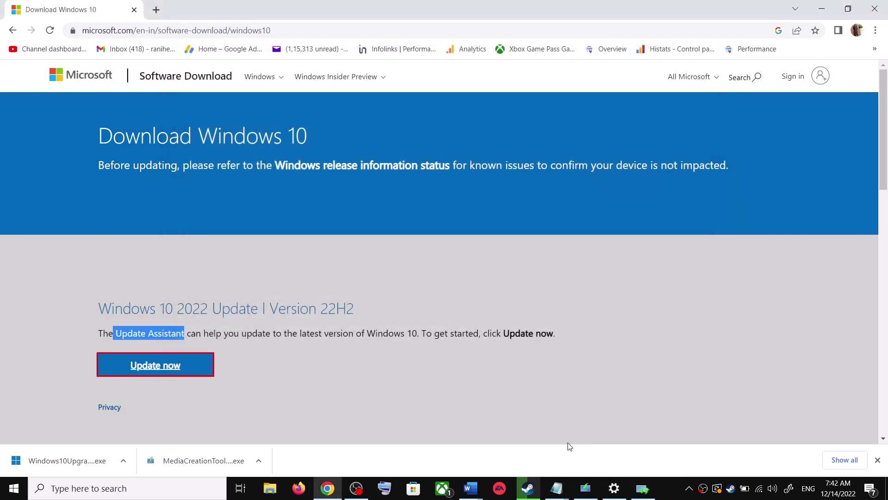
Copy the Step 3 reset commands, from SC config through net start appidsvc, from the Word guide.
mouse_move(470, 488)
left_click(546, 463)
scroll(363, 312, "down", 2)
scroll(362, 312, "down", 3)
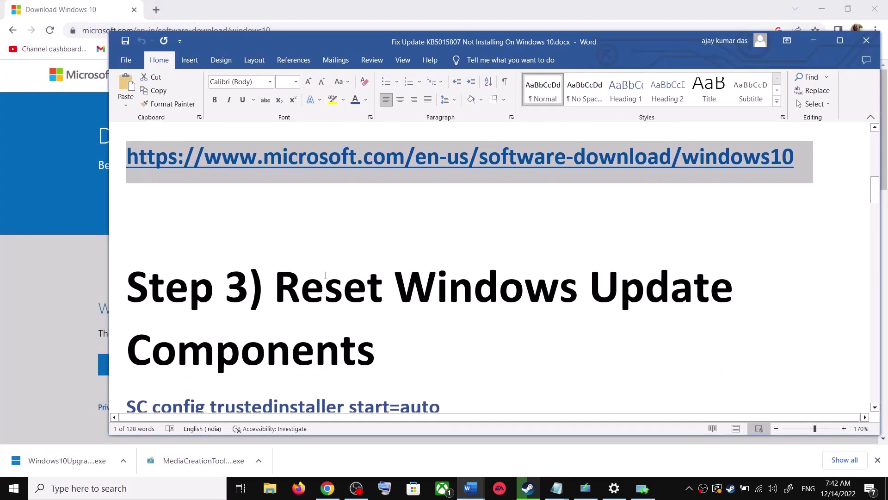
left_click_drag(281, 286, 376, 352)
scroll(193, 331, "down", 2)
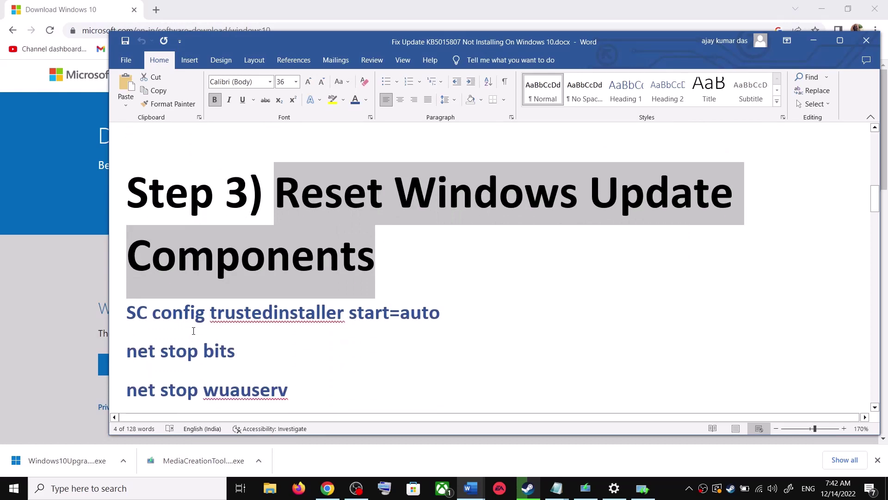
left_click_drag(128, 313, 289, 385)
scroll(254, 317, "down", 2)
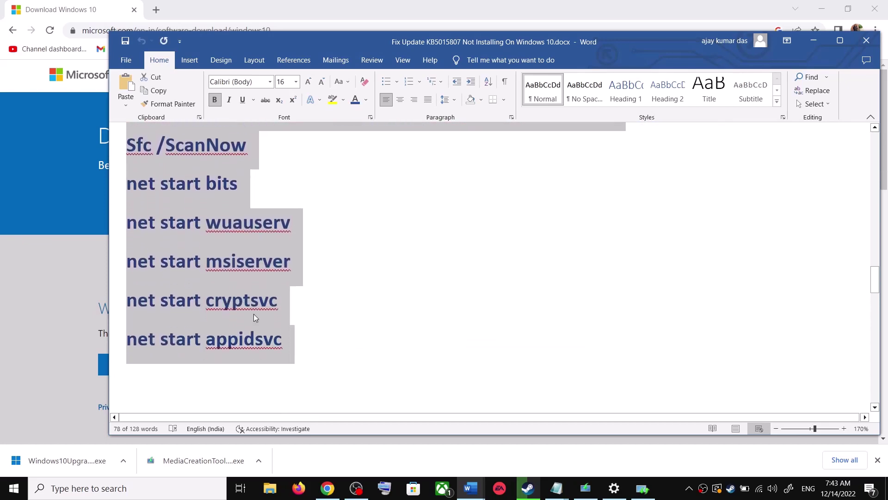
right_click(238, 265)
left_click(273, 303)
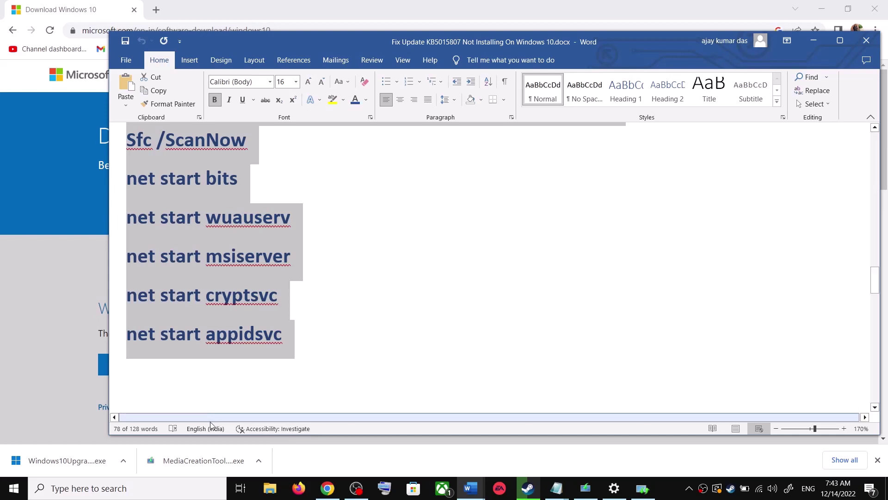
left_click(155, 491)
Open a new Notepad window and paste in the copied reset commands.
type("ote")
left_click(154, 174)
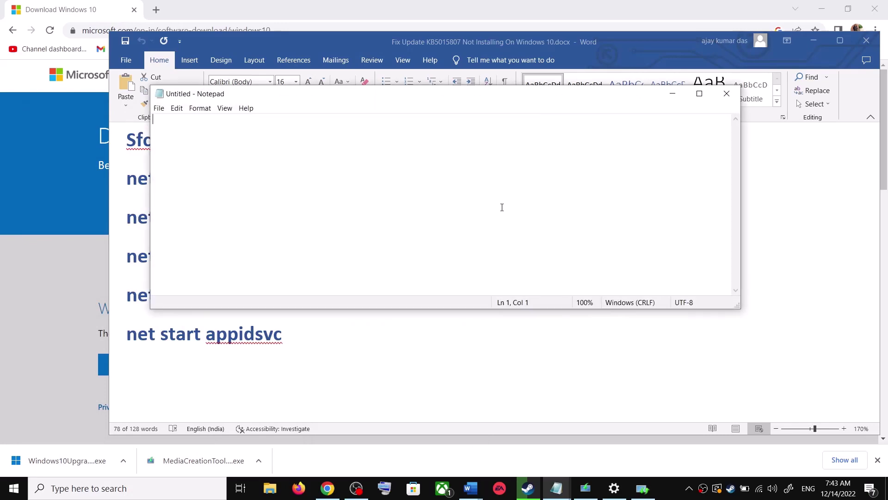
key("ctrl+v")
scroll(273, 216, "up", 3)
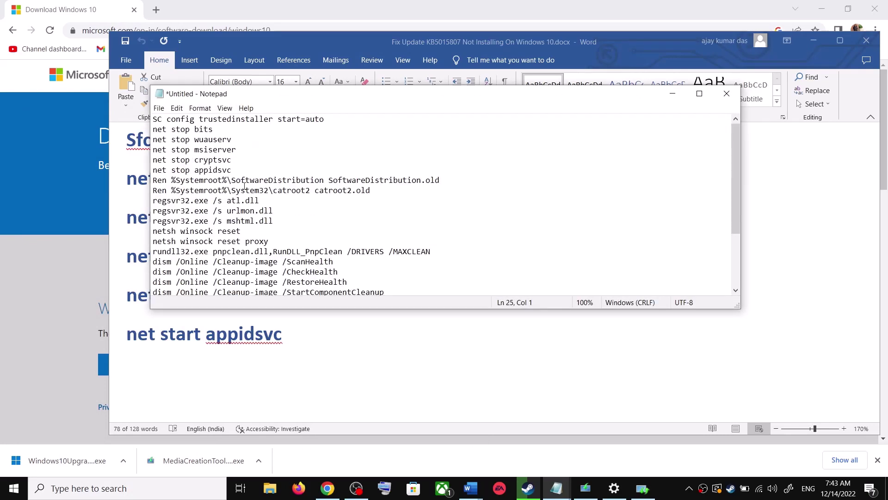
Start Save As in the Desktop folder and copy the name Wufix.bat from the guide.
left_click(158, 108)
left_click(180, 165)
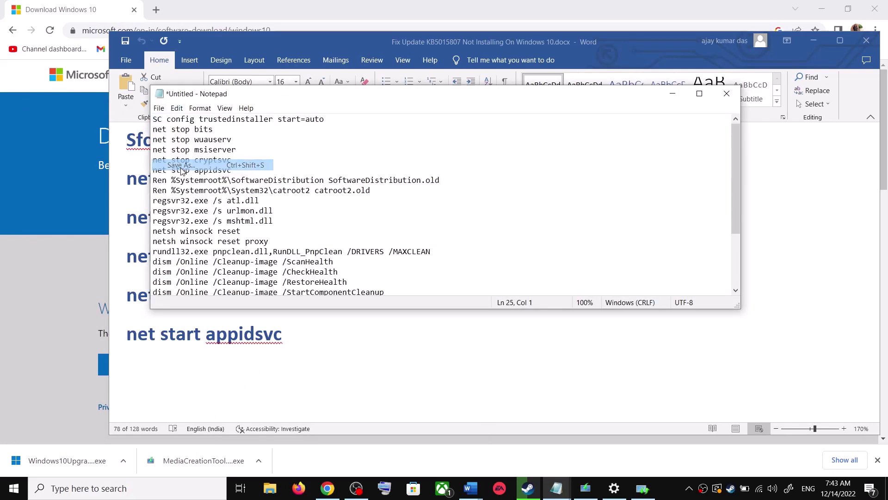
left_click(201, 216)
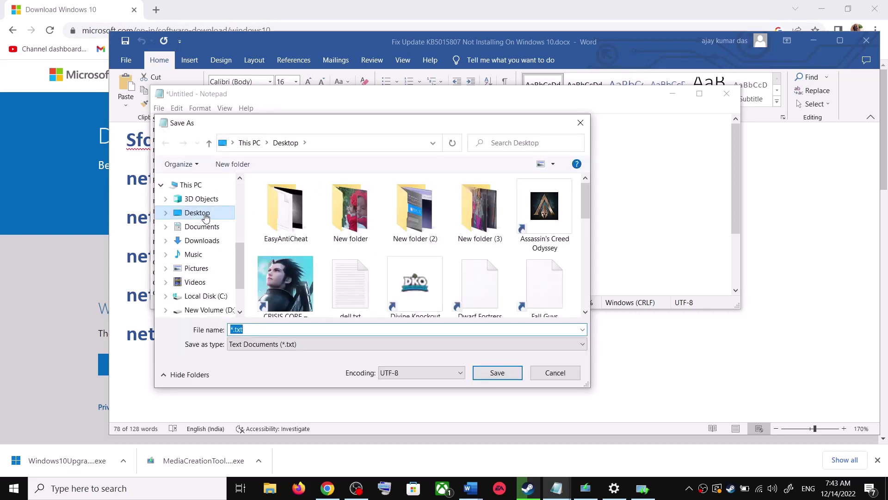
left_click(142, 271)
scroll(250, 294, "down", 3)
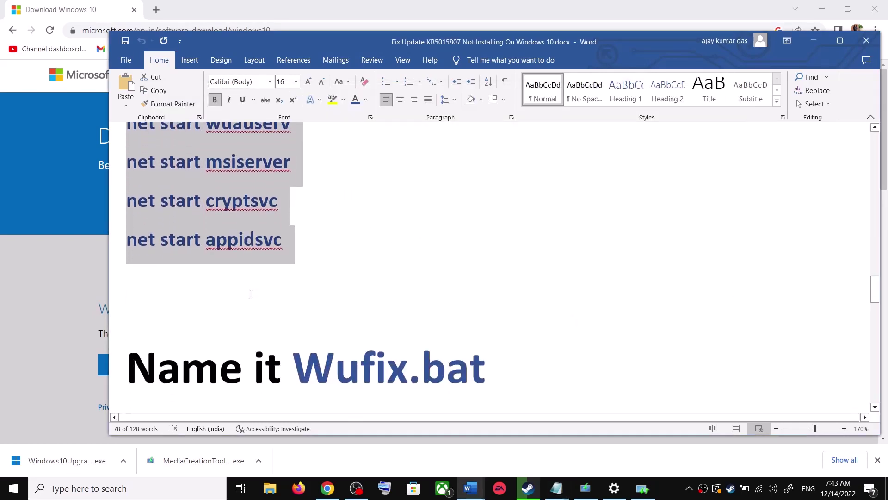
left_click_drag(436, 324, 341, 318)
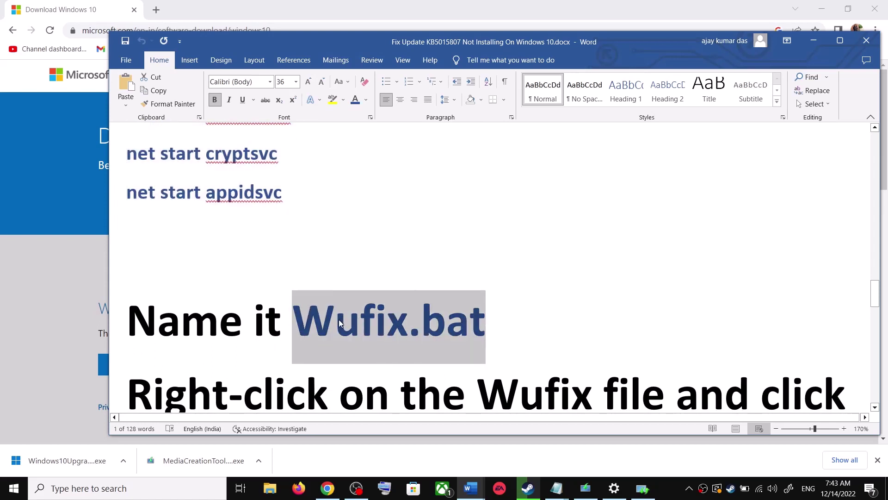
key("alt+Tab")
Save the file as Wufix.bat with type All Files, then show the desktop.
left_click(287, 330)
key("ctrl+a")
key("ctrl+v")
left_click(268, 345)
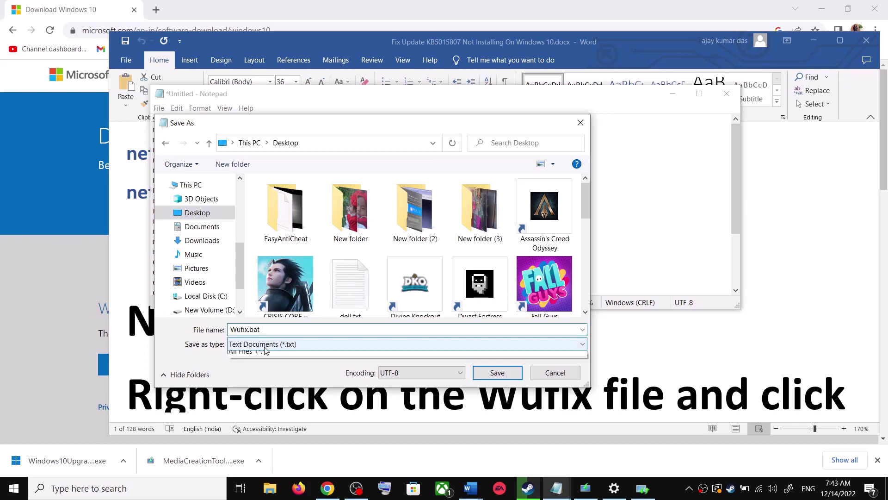
left_click(253, 363)
left_click(501, 372)
key("super+d")
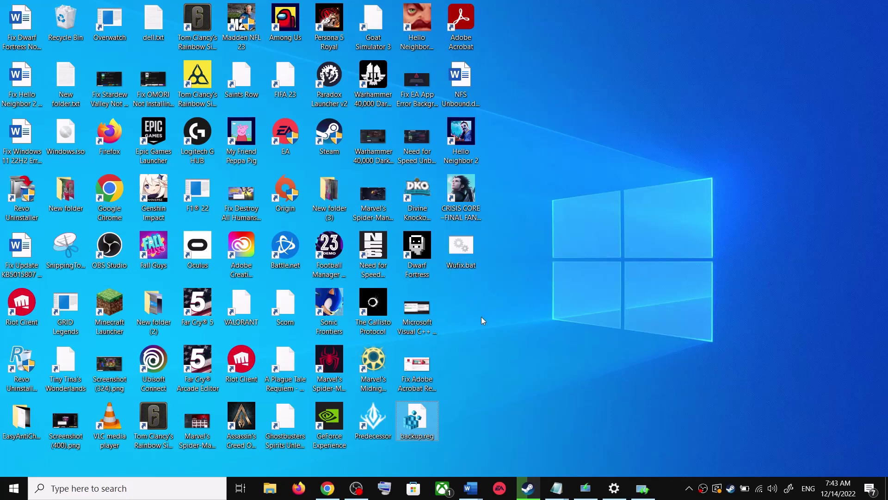
Run Wufix.bat as administrator and move the Command Prompt window to the screen centre.
left_click(466, 252)
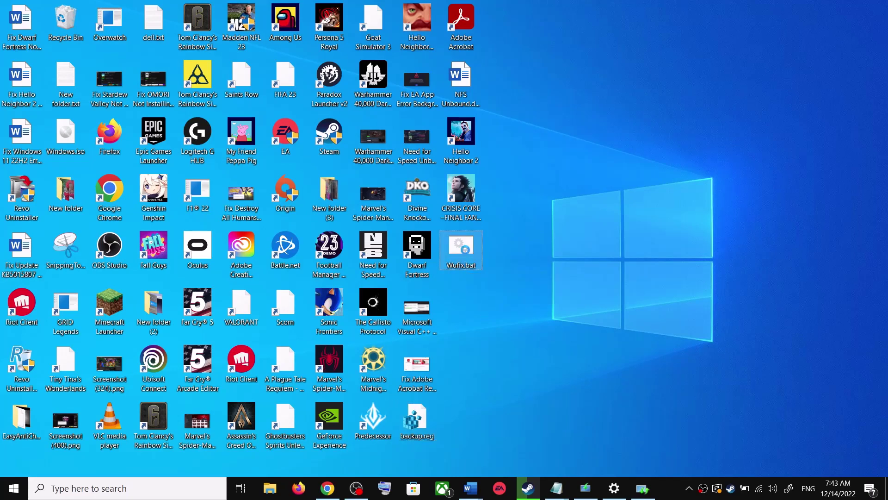
right_click(465, 250)
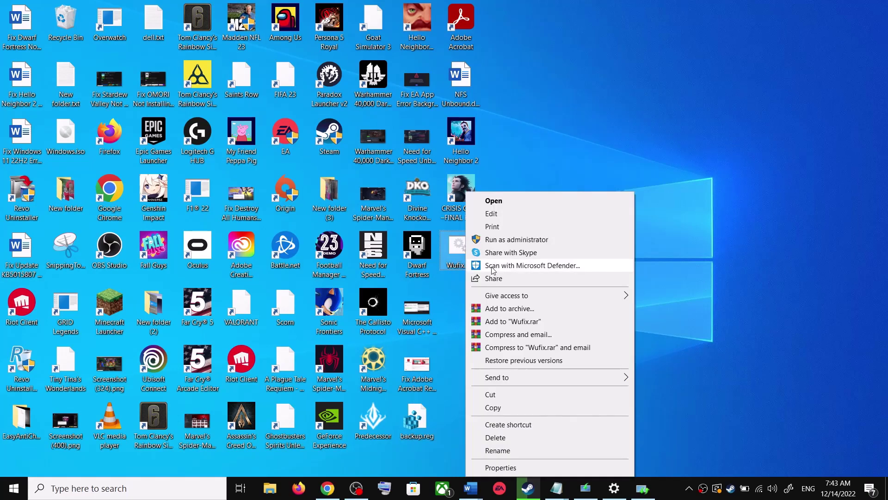
left_click(529, 240)
right_click(461, 257)
left_click(522, 244)
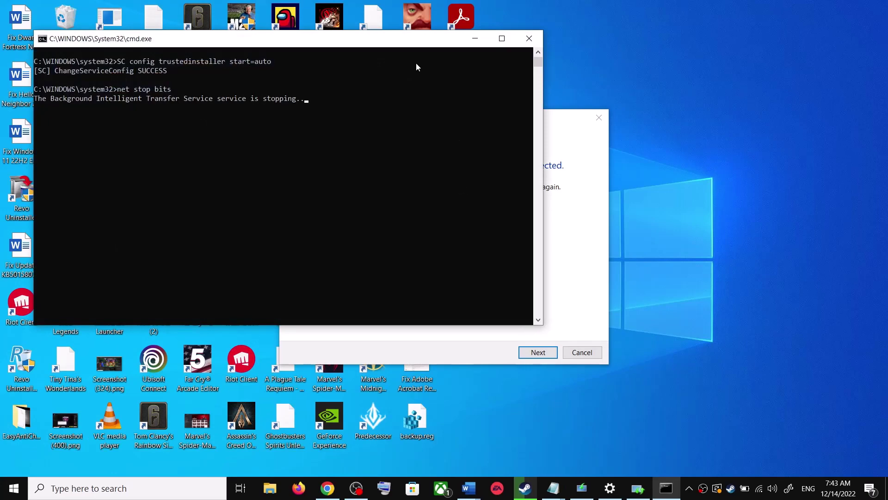
left_click_drag(402, 40, 502, 122)
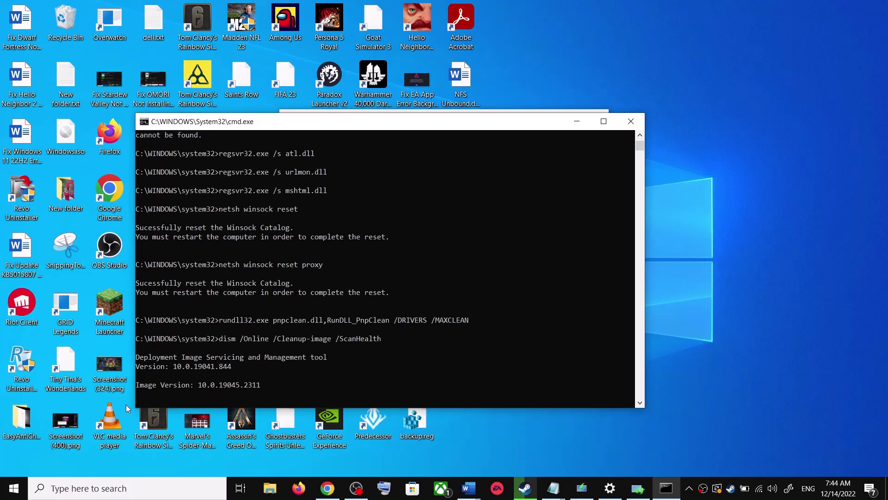
left_click(14, 488)
Dismiss the Start power options without restarting and close the Settings window.
left_click(19, 466)
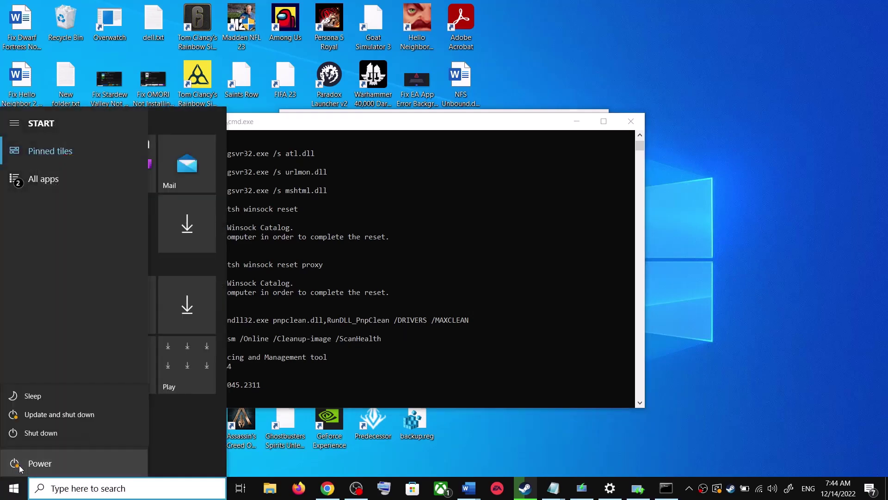
left_click(736, 316)
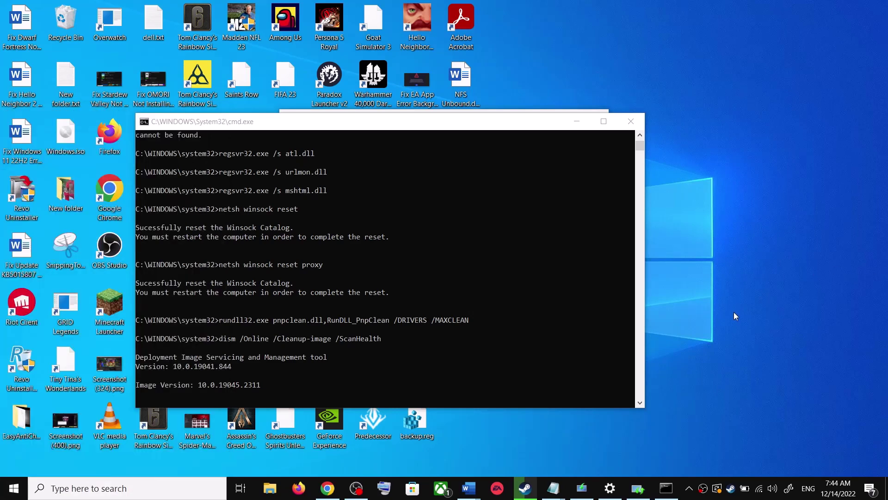
right_click(609, 495)
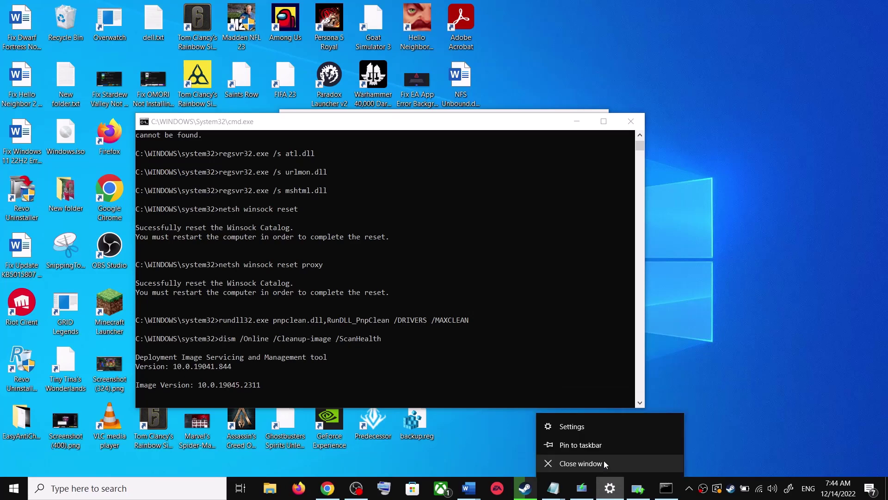
left_click(602, 460)
Scroll the Word guide to Step 4 and select the line Use Media Creation Tool.
left_click(537, 435)
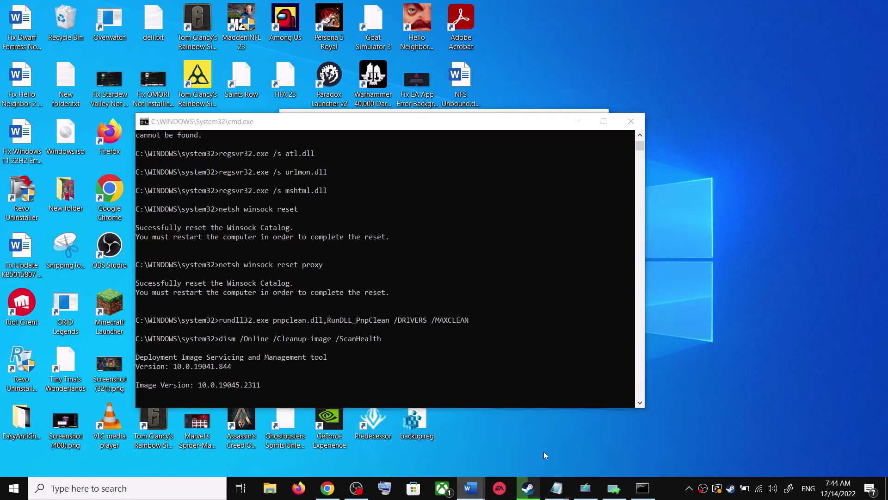
scroll(443, 302, "down", 5)
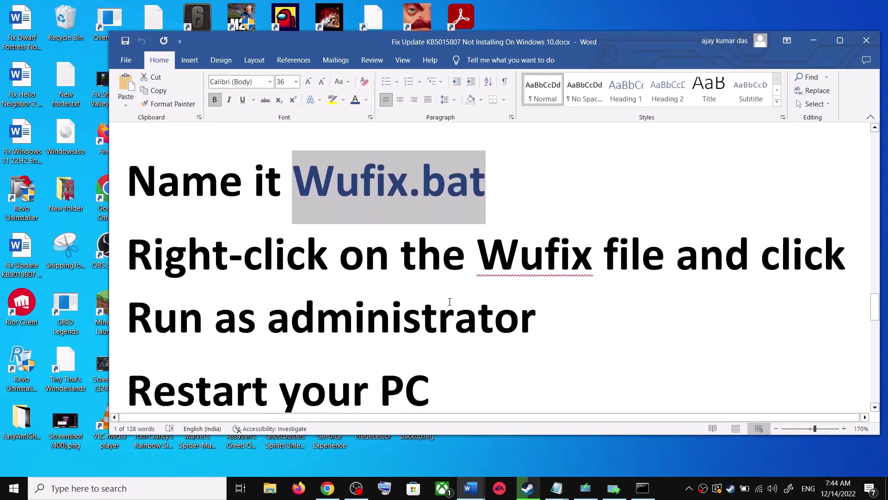
scroll(449, 302, "down", 2)
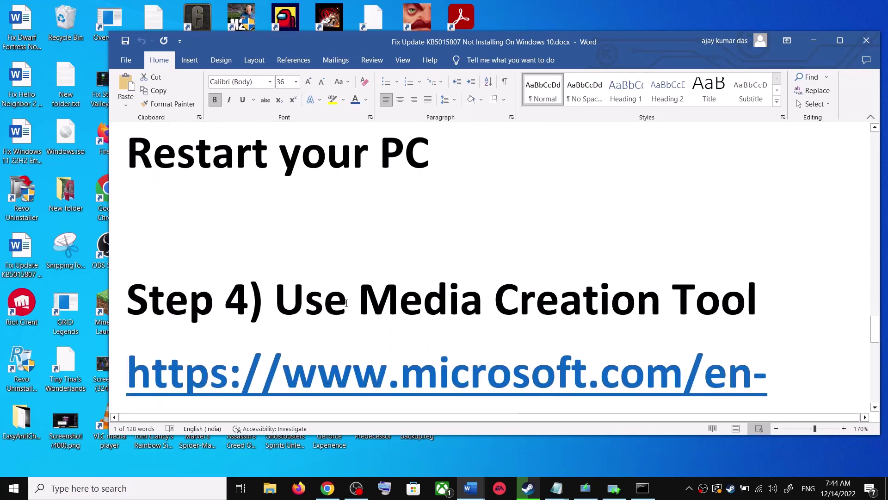
triple_click(393, 307)
scroll(494, 319, "down", 3)
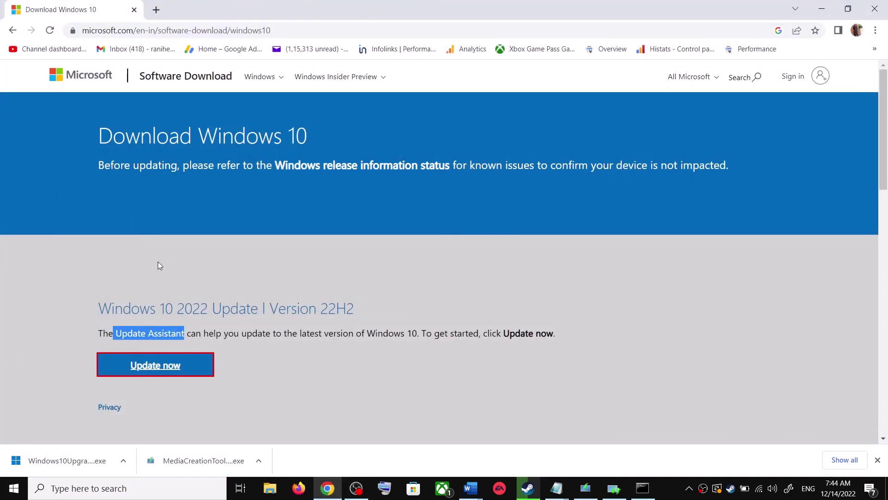
Accept the Media Creation Tool licence terms and start Upgrade this PC now, downloading Windows 10.
scroll(170, 273, "down", 5)
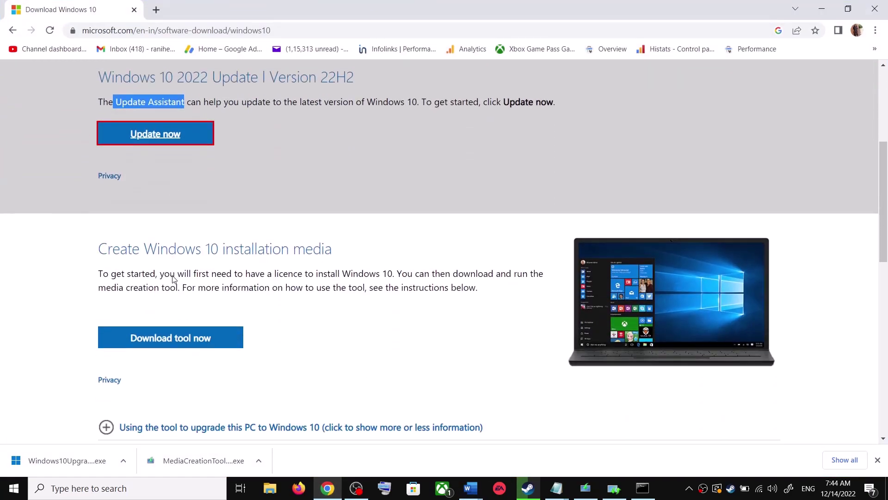
left_click_drag(107, 290, 183, 290)
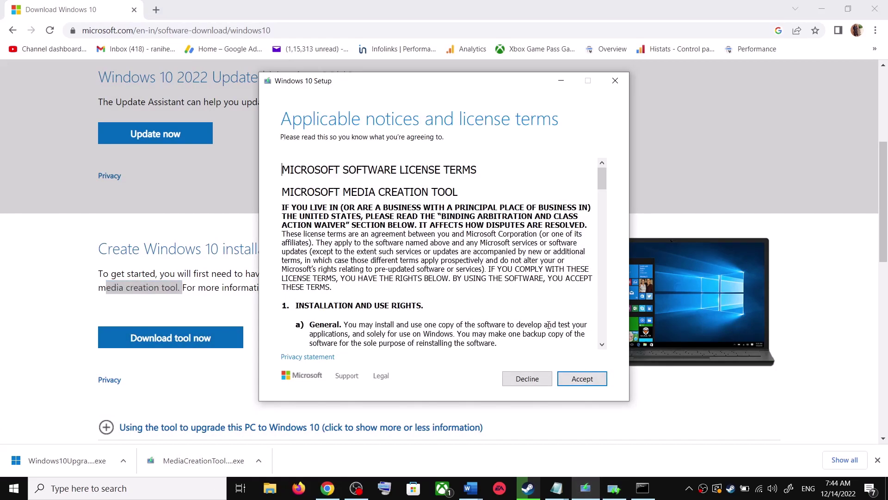
left_click(602, 382)
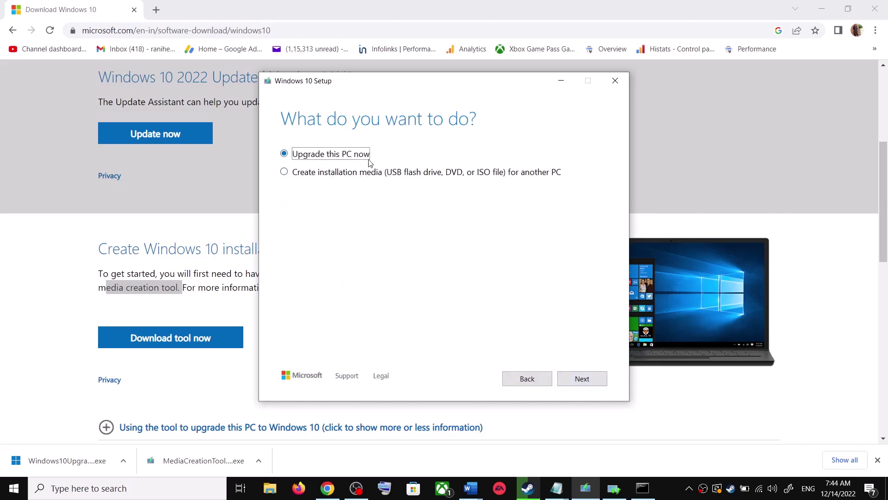
left_click(590, 383)
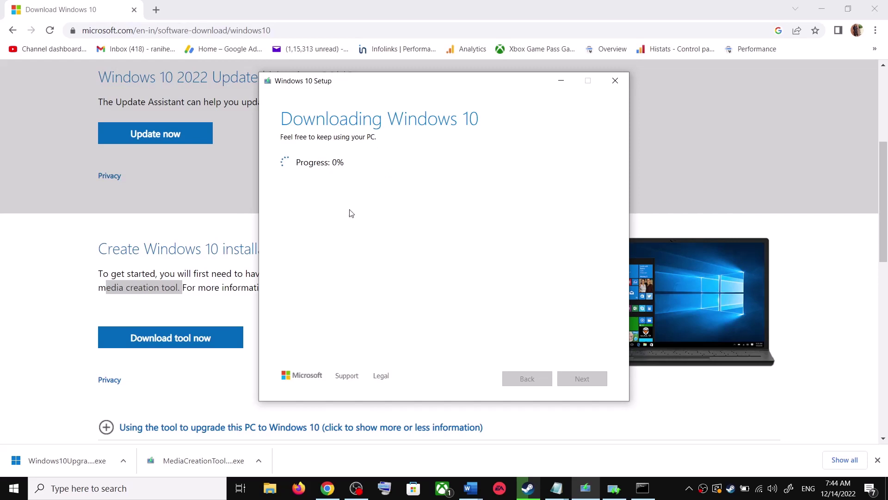
mouse_move(473, 491)
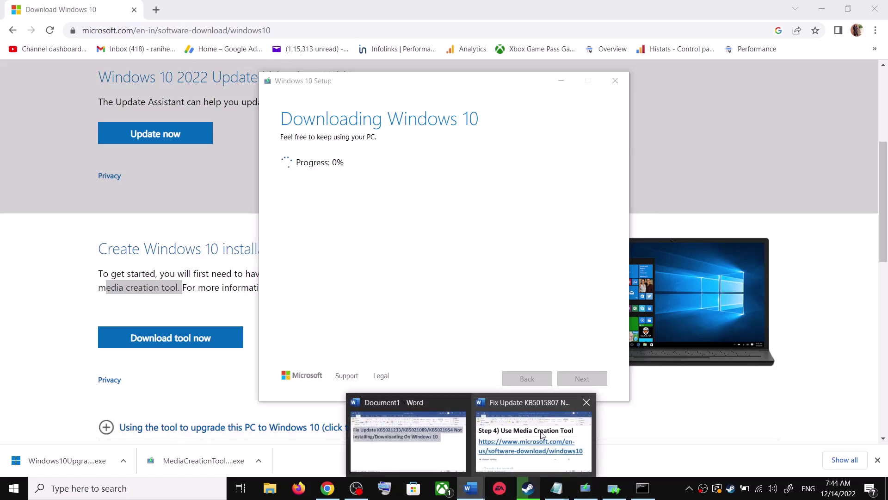
left_click(520, 428)
Maximize the Word guide and scroll to its Ready to install screenshot keeping files and apps.
scroll(607, 289, "down", 5)
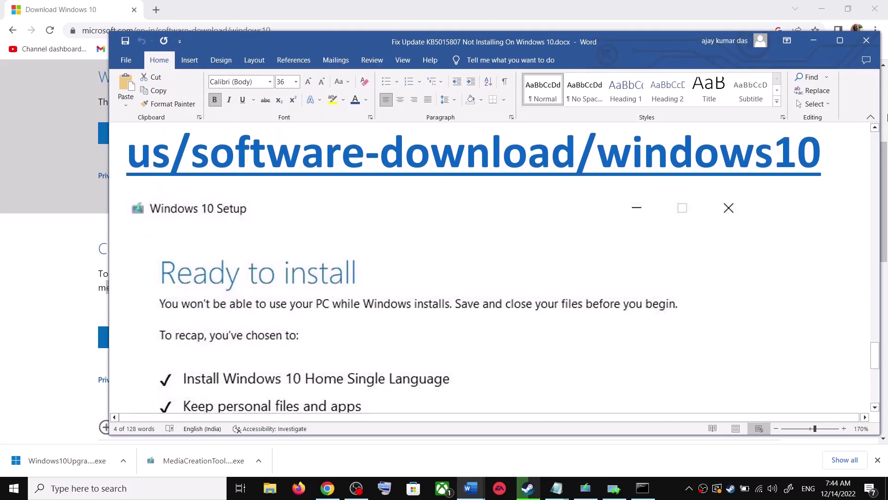
left_click(840, 40)
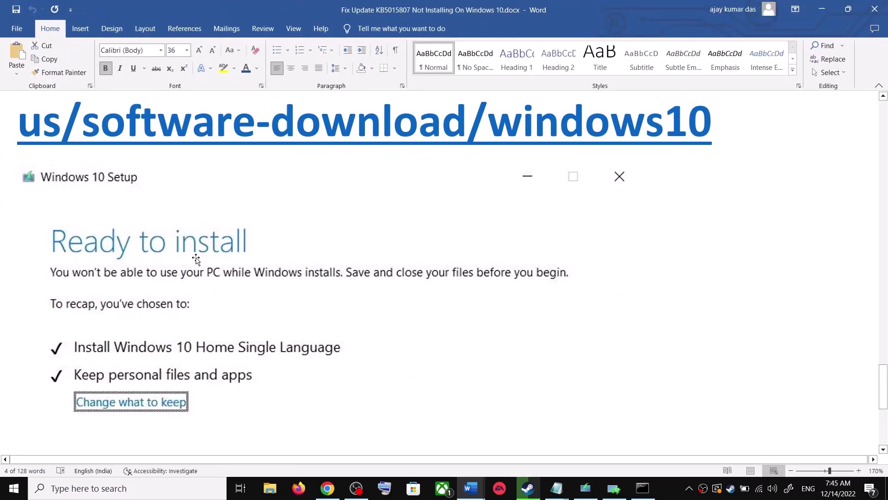
scroll(198, 259, "down", 3)
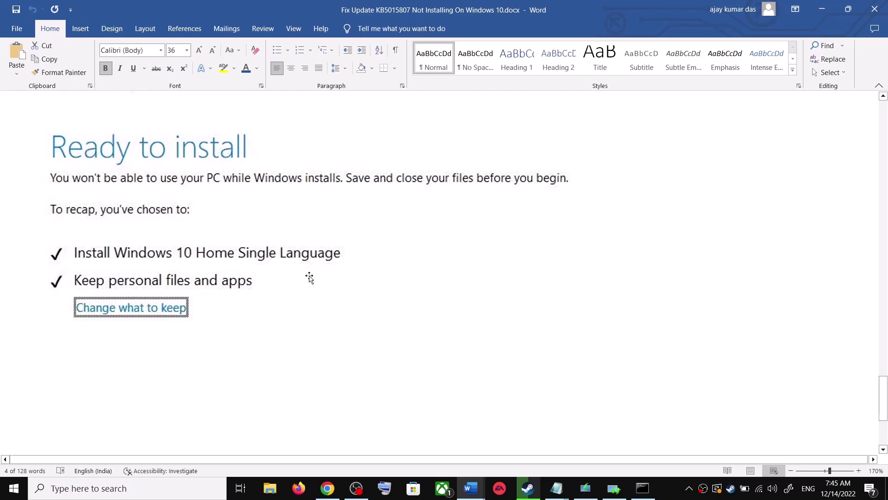
scroll(310, 280, "down", 3)
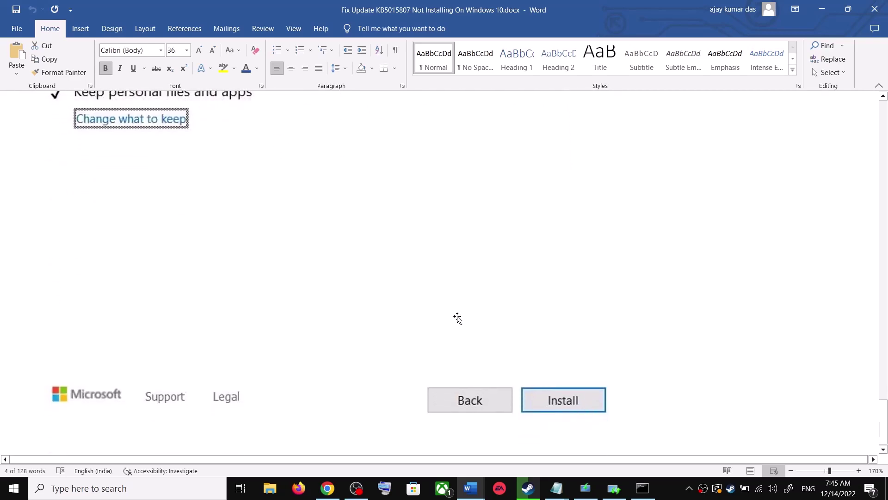
scroll(453, 321, "up", 4)
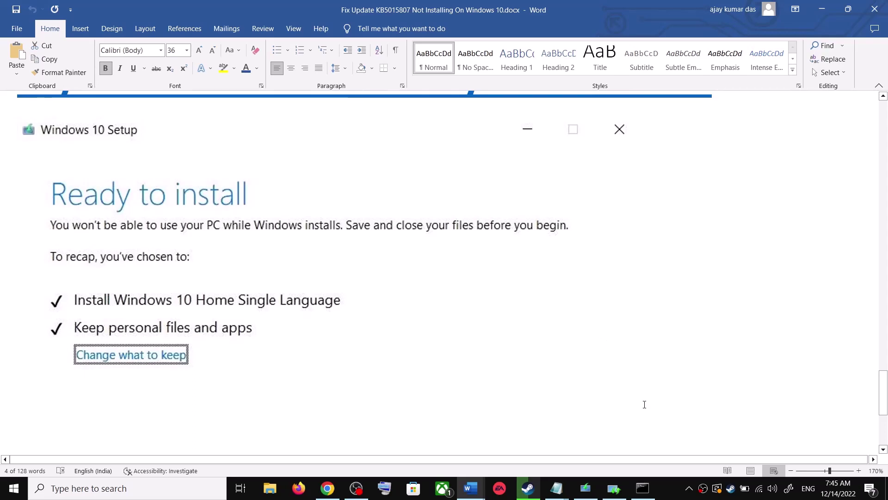
left_click(676, 489)
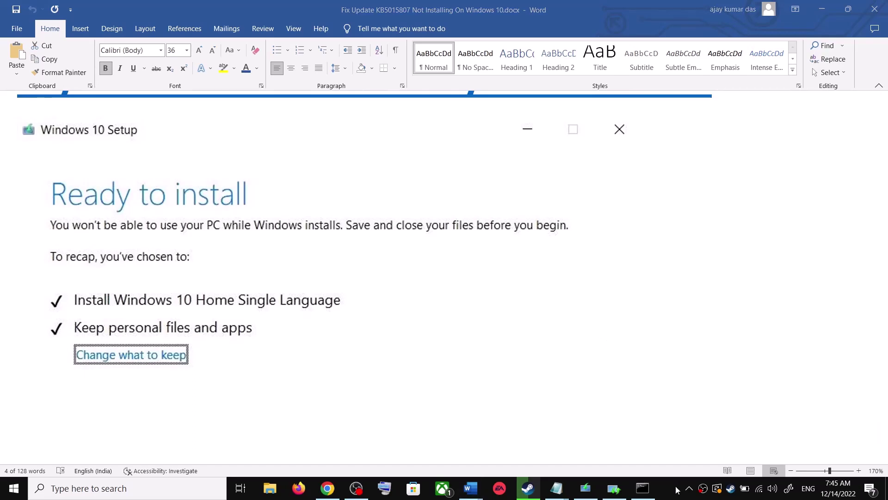